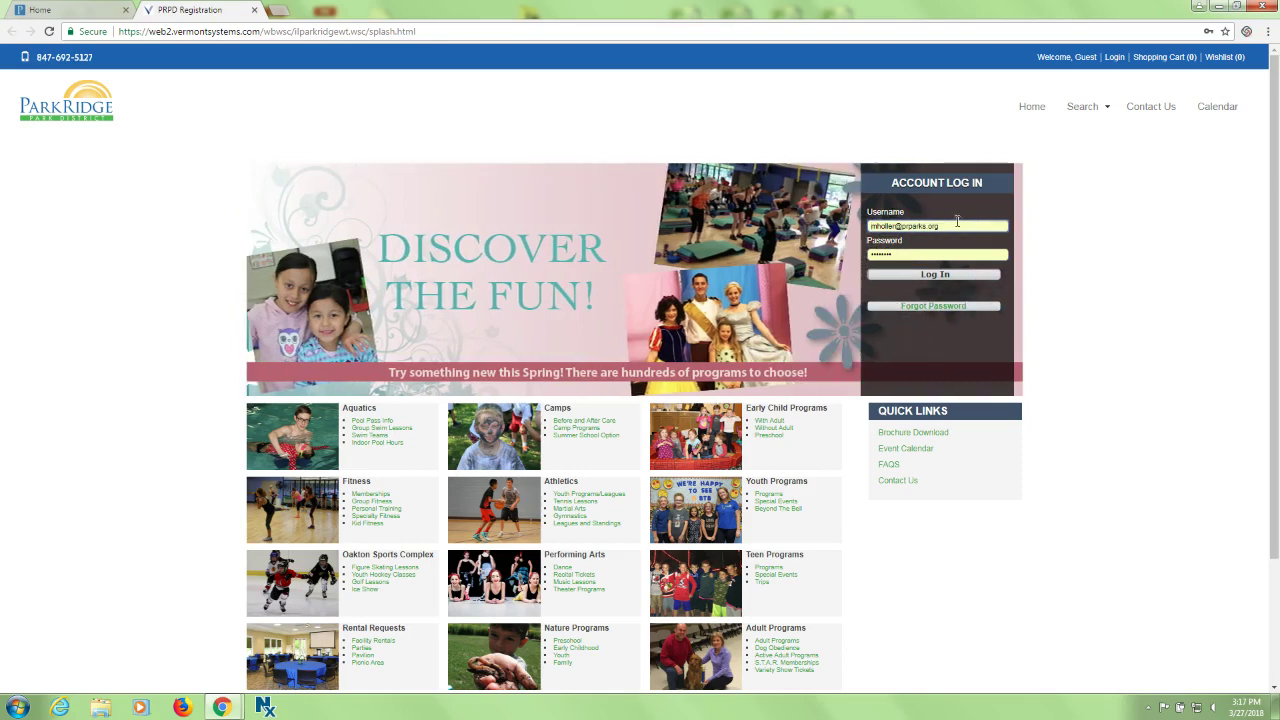
Log in and open the Recital Tickets listings for the Little Things Dance Recital 2018 shows.
click(940, 275)
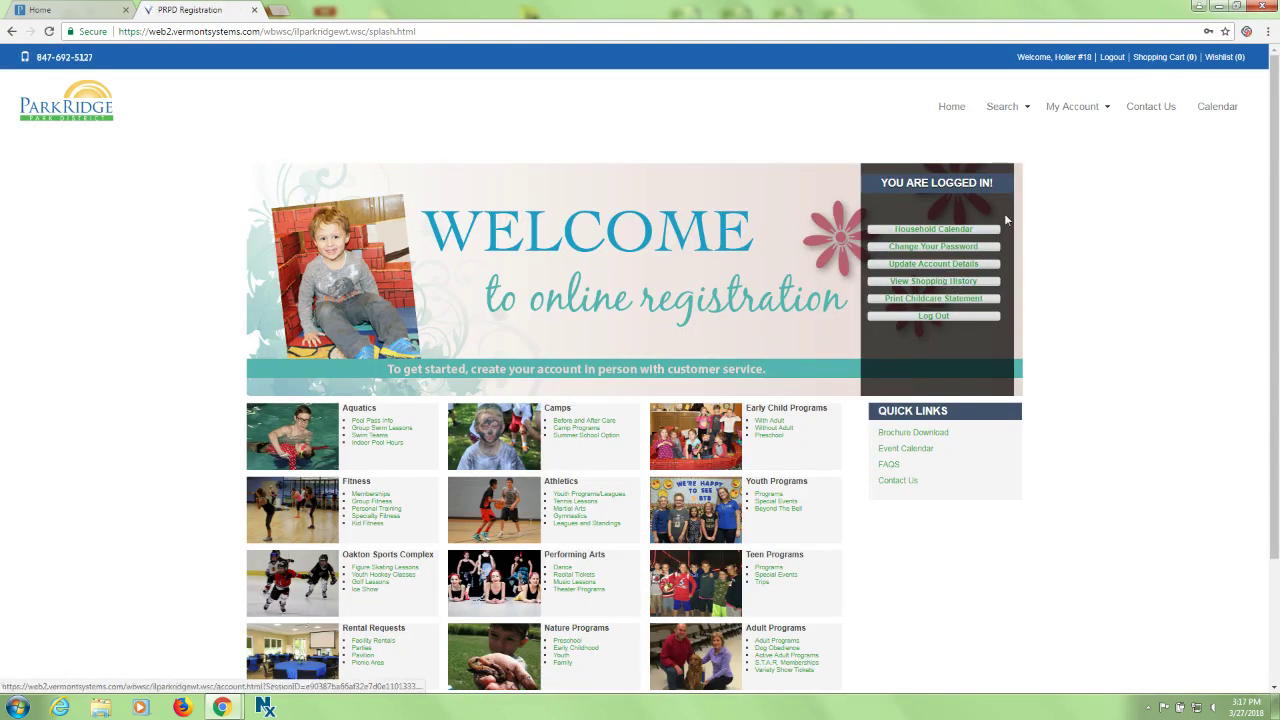
scroll(610, 275, down, 3)
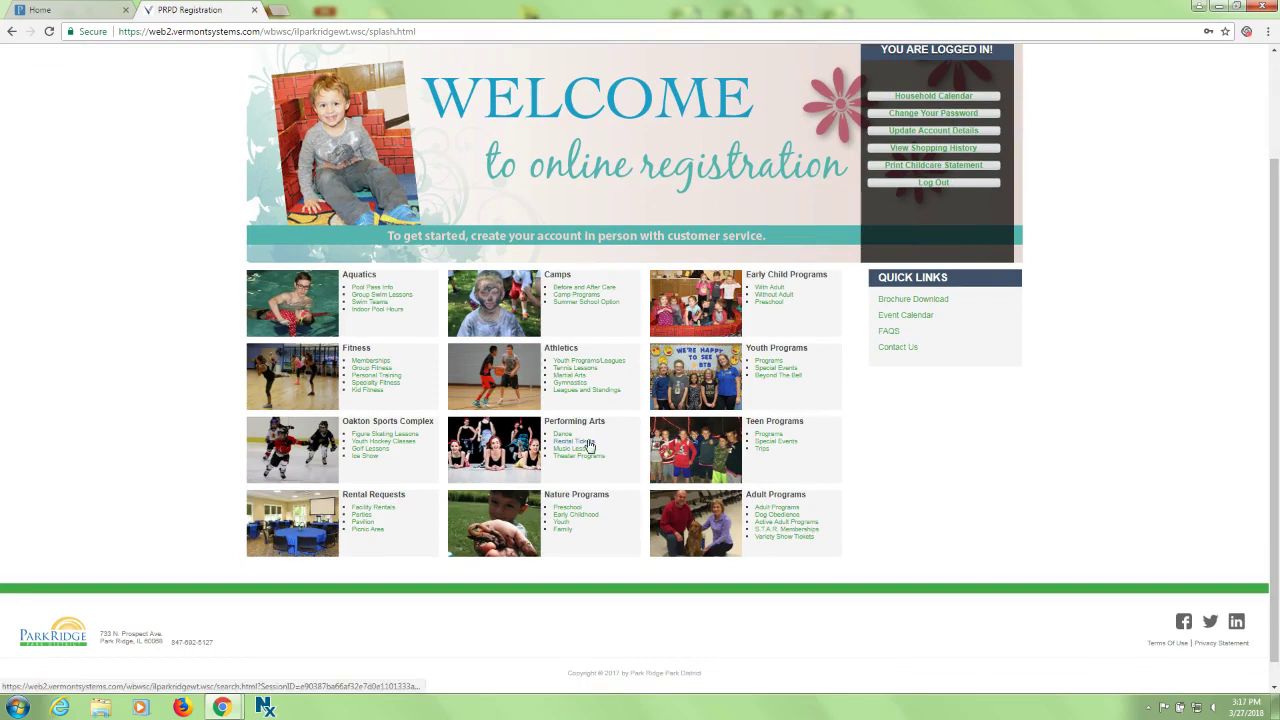
click(588, 444)
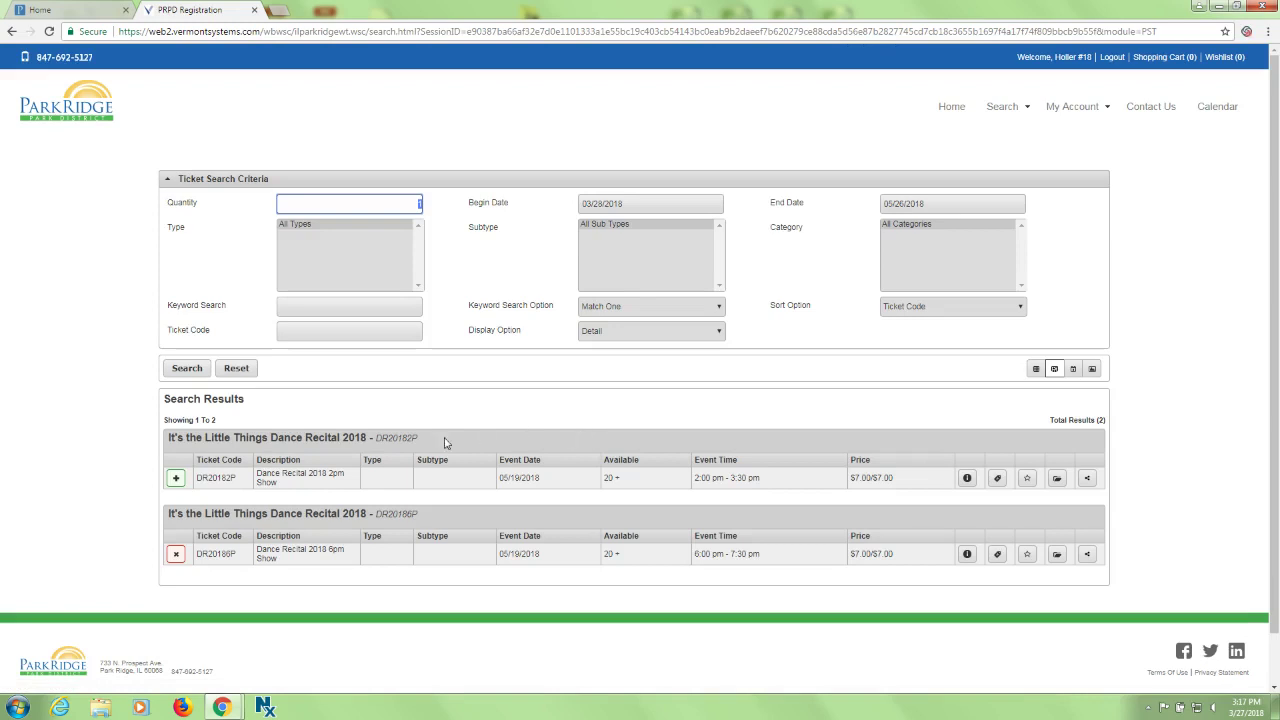
Show the CHA theater seating chart for the 2pm show DR20182P.
click(179, 483)
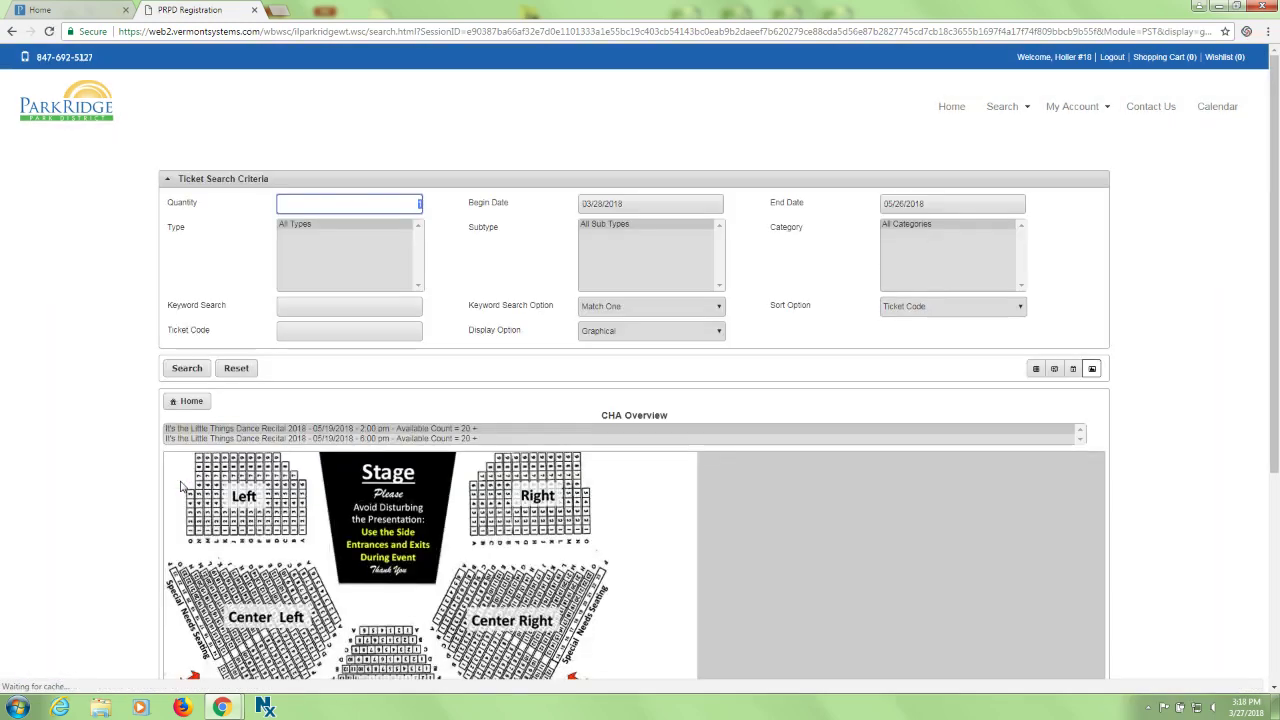
scroll(520, 404, down, 3)
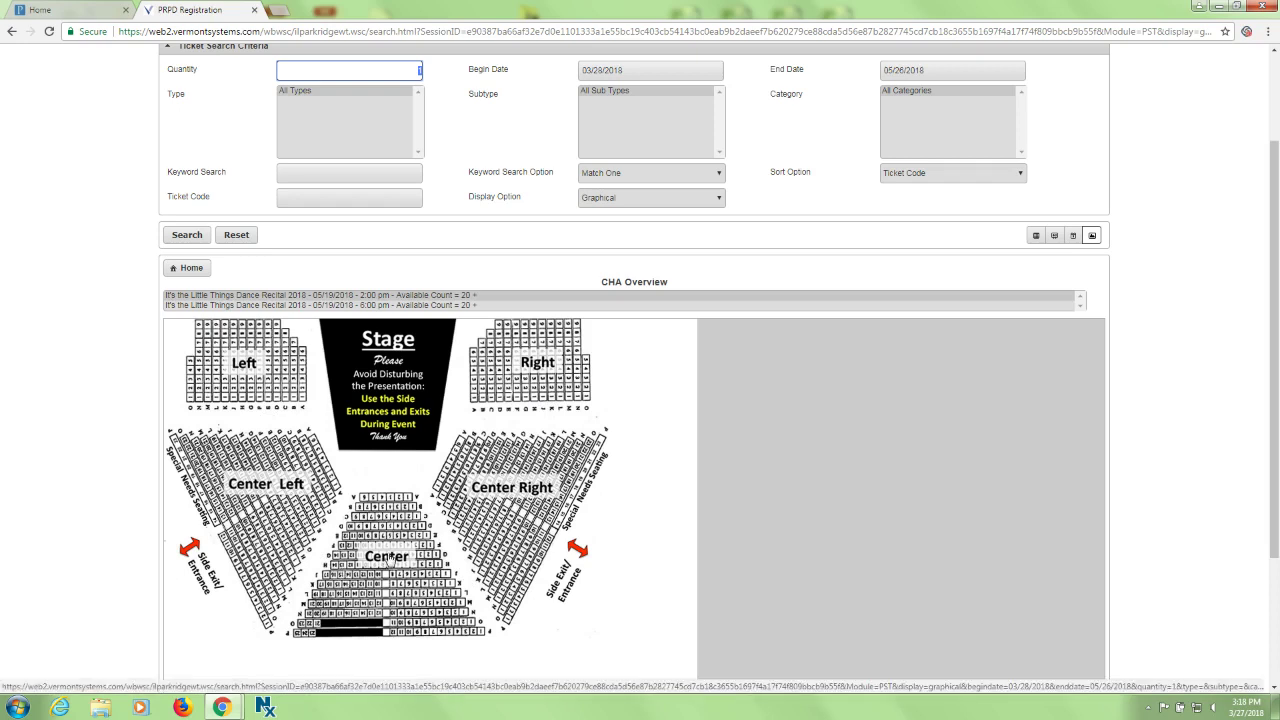
Select seats H1 and H2 in the Center section for the 2pm recital.
click(390, 557)
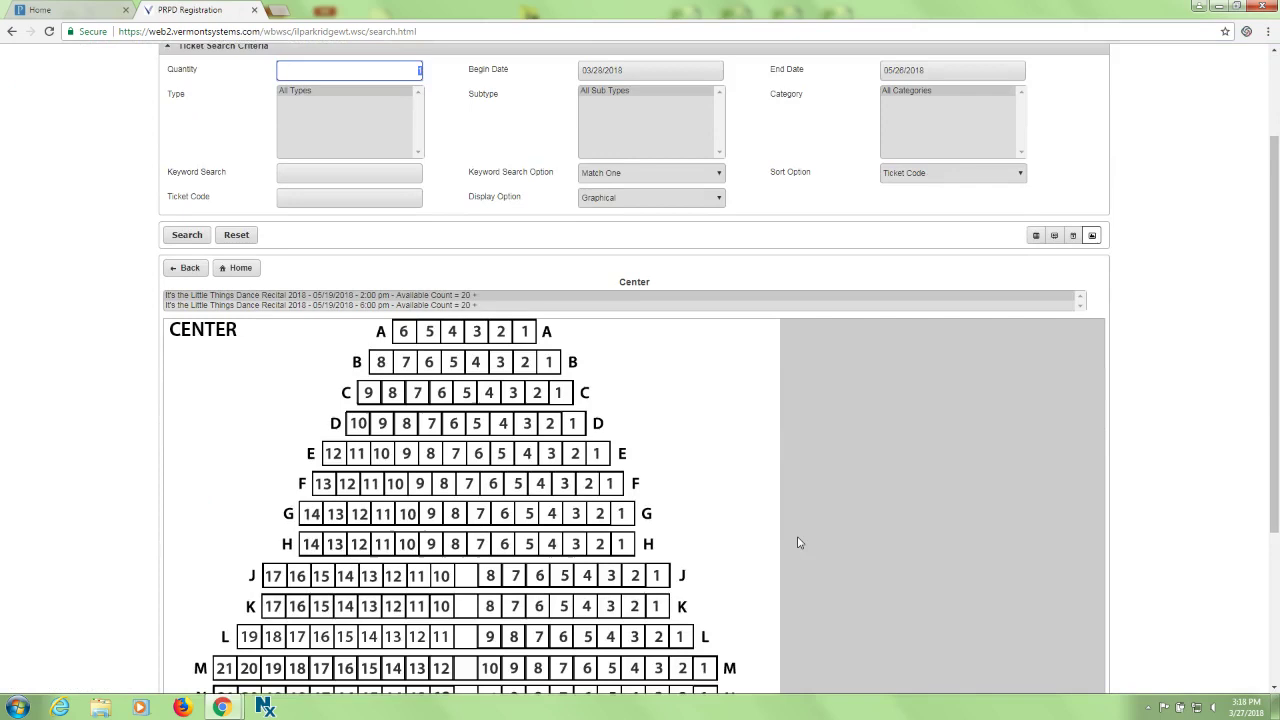
scroll(798, 542, down, 2)
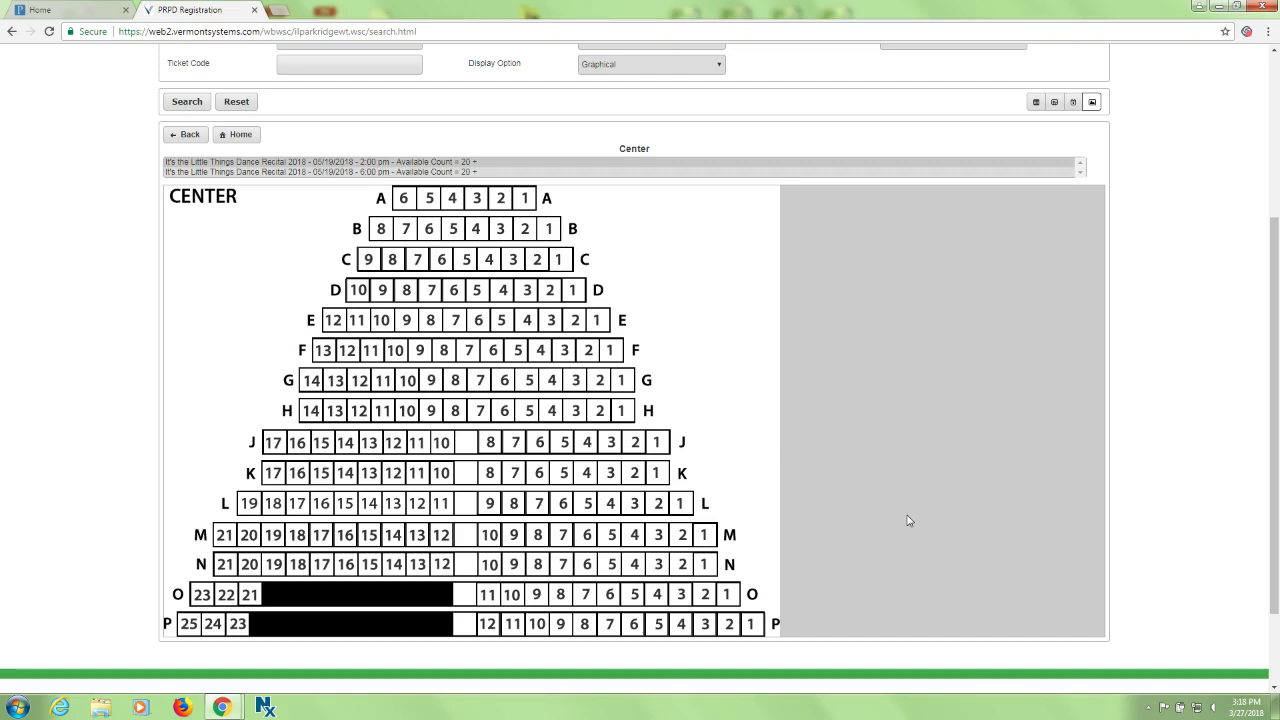
click(624, 413)
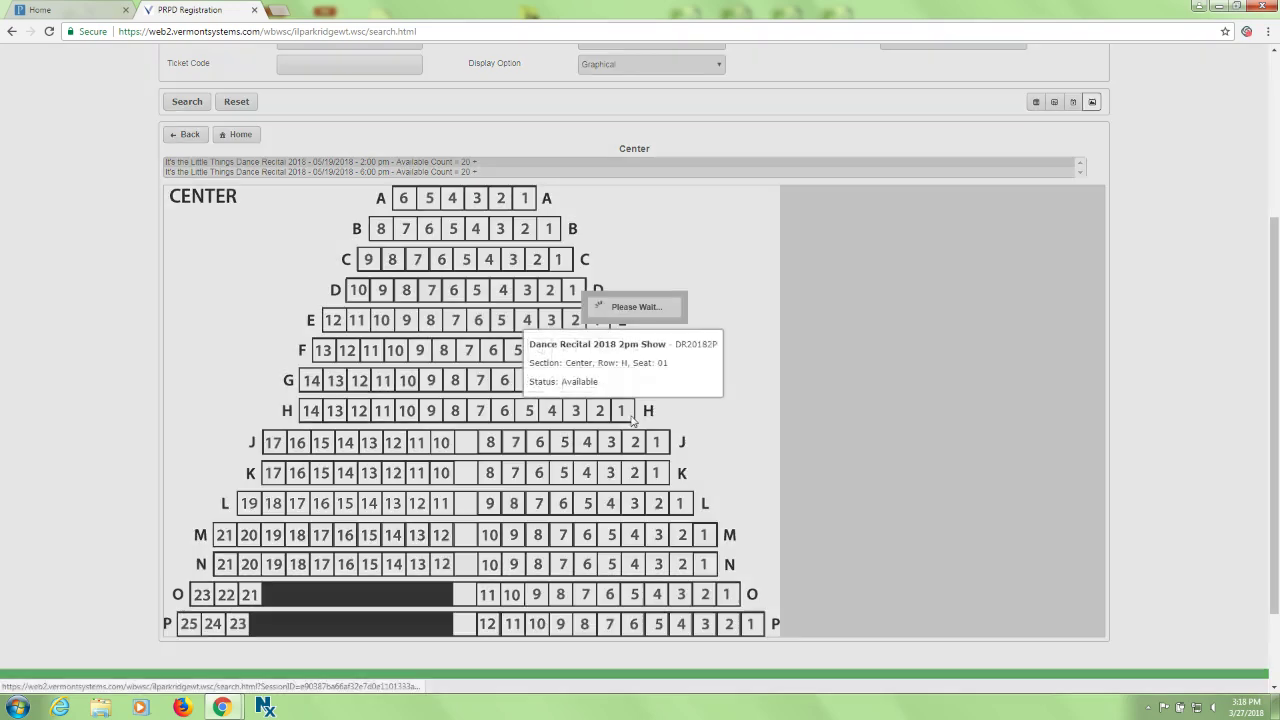
click(601, 413)
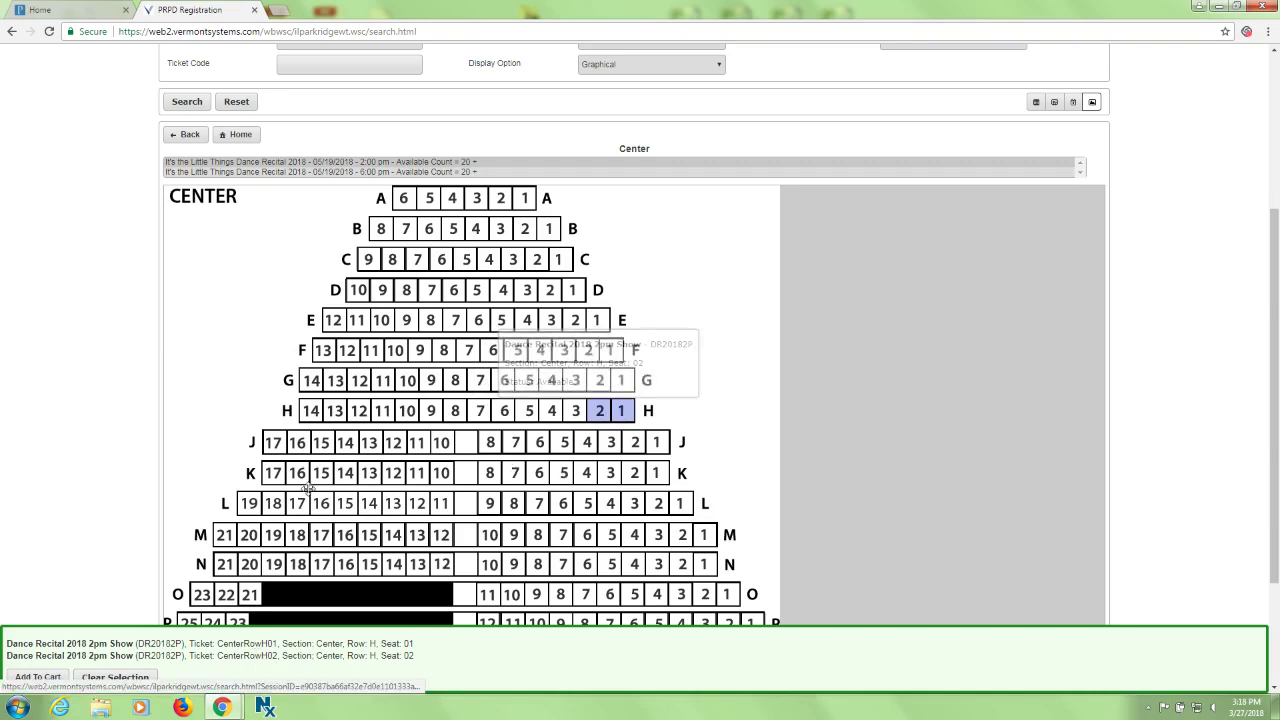
Add both seats and assign both 2pm show tickets to Margaret, the first household member.
click(45, 678)
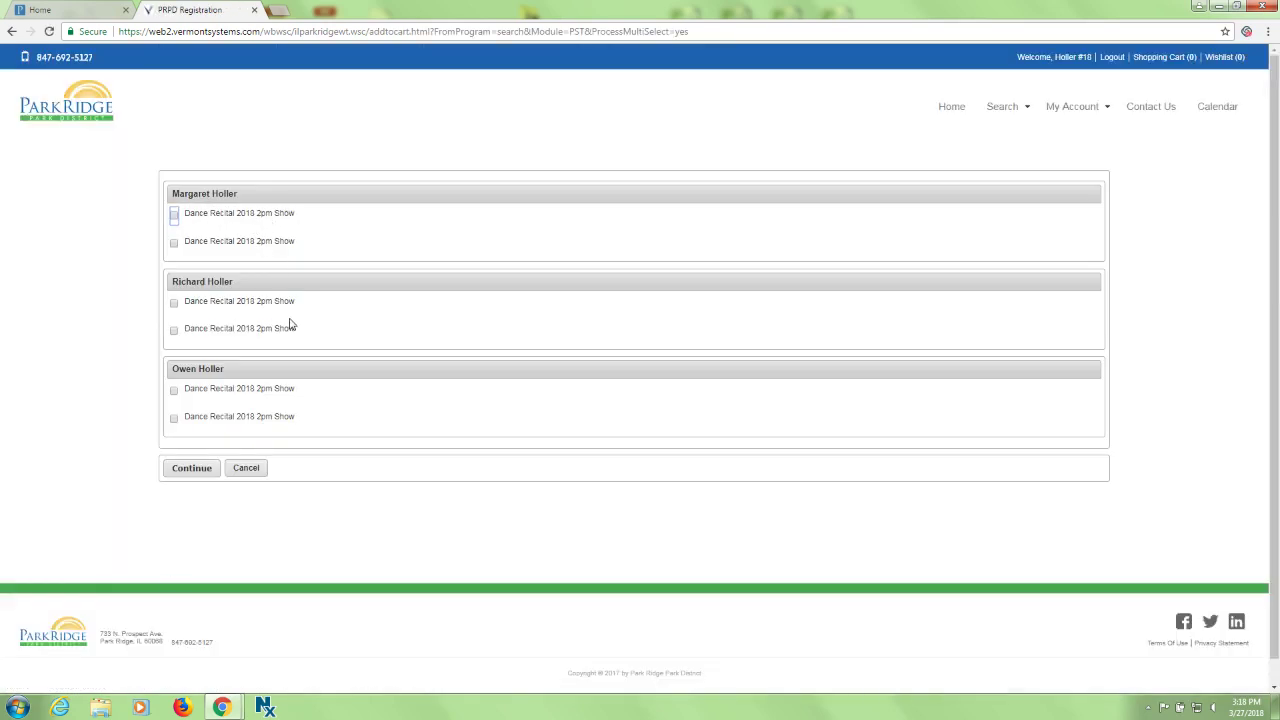
click(174, 242)
click(174, 215)
Confirm the ticket assignments to move both Row H seats into the $14.00 cart.
click(198, 476)
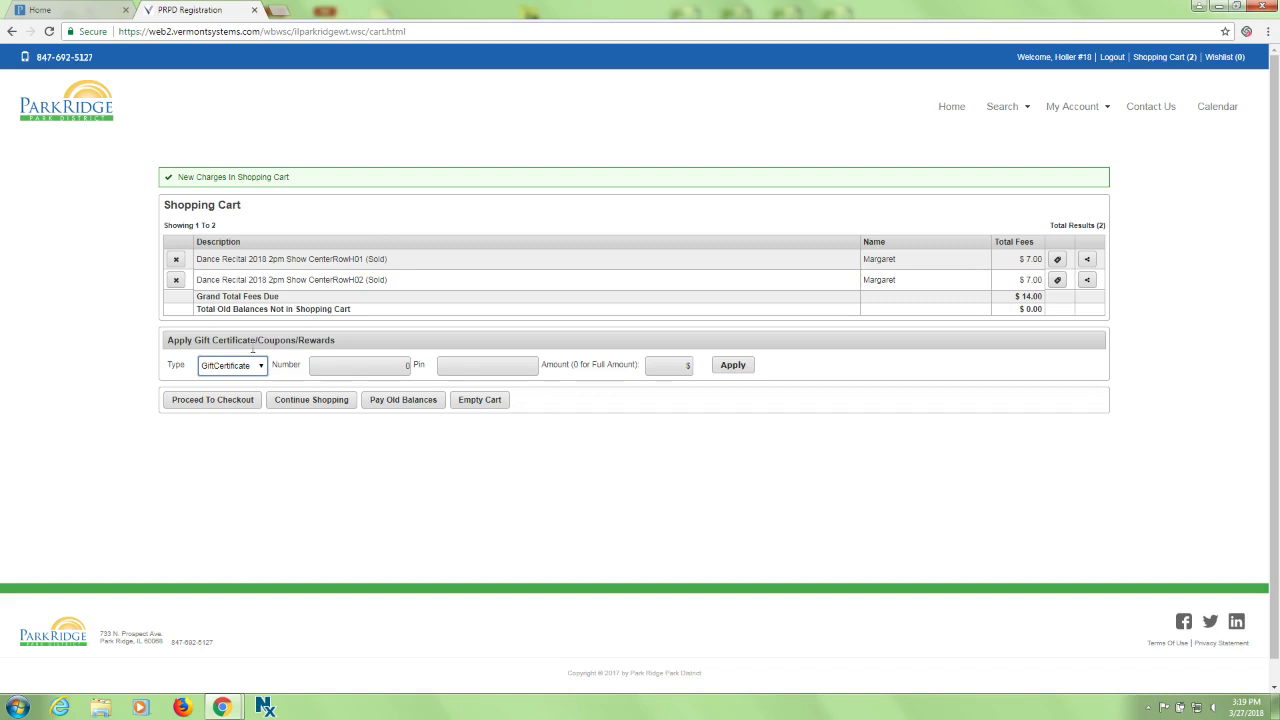
Proceed to checkout for the two recital tickets, showing $14.00 due today.
click(208, 402)
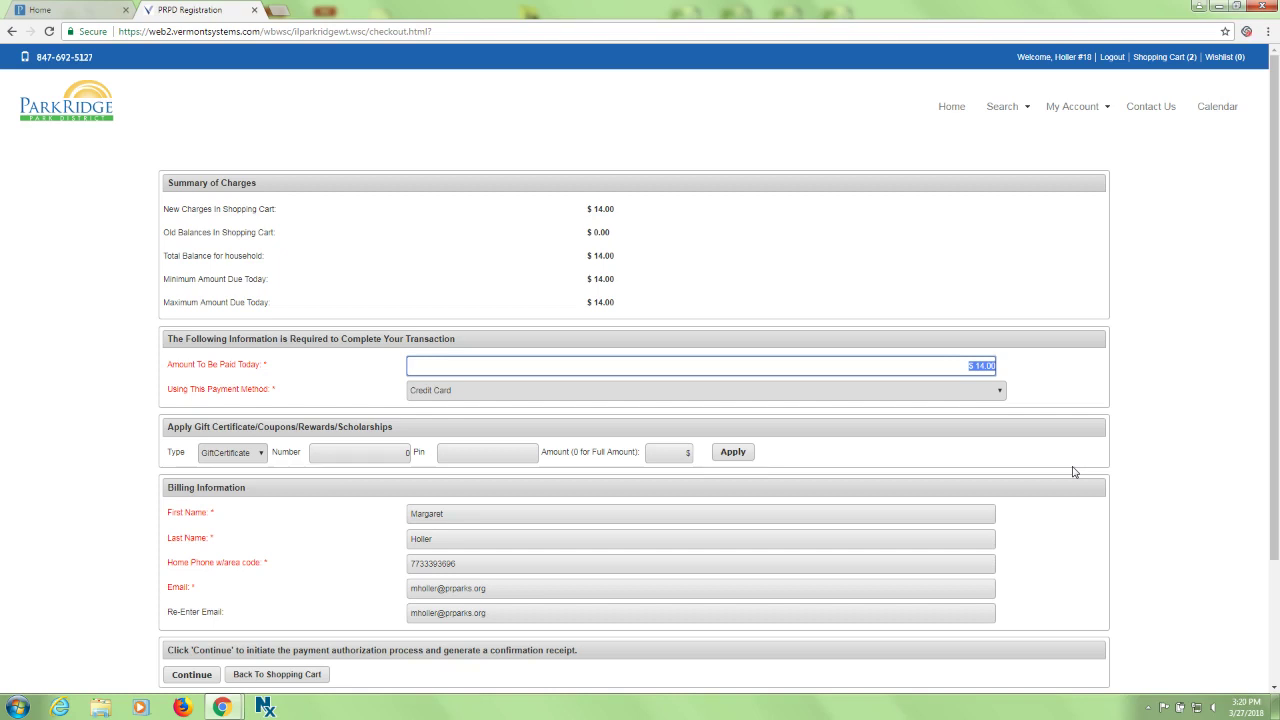
Open the My Account menu listing receipt reprints, history and reports.
click(1086, 113)
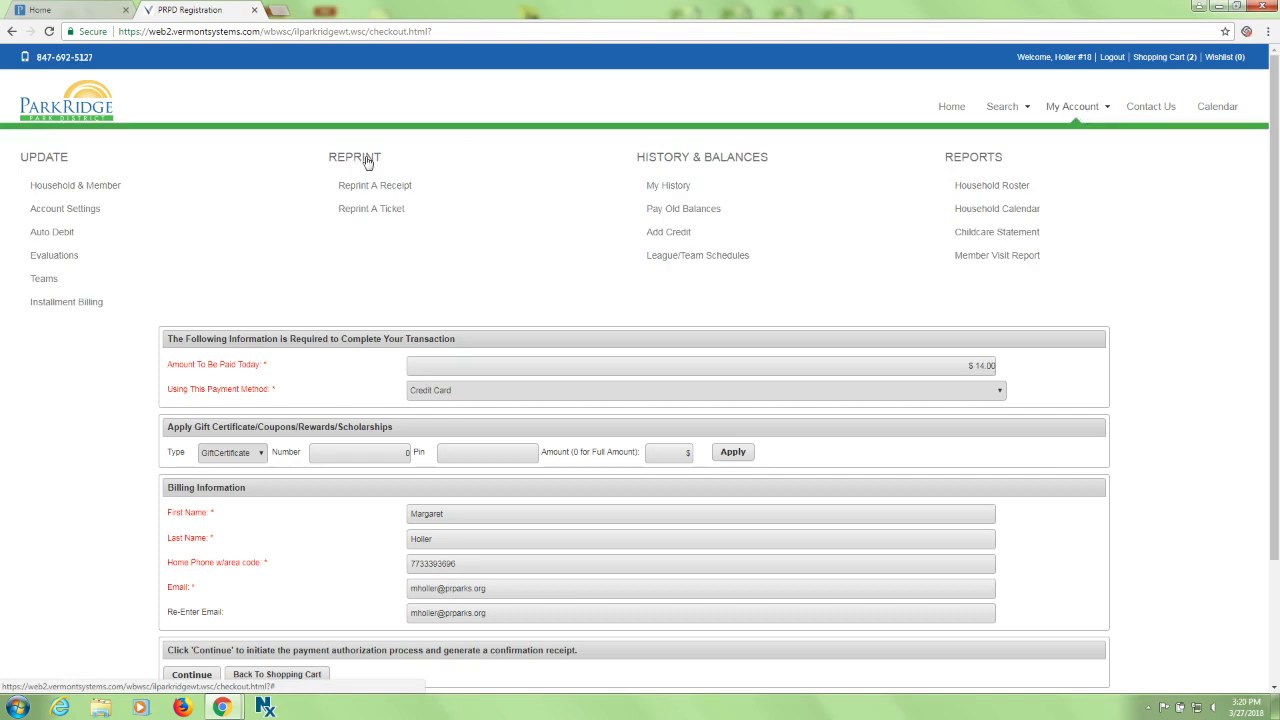